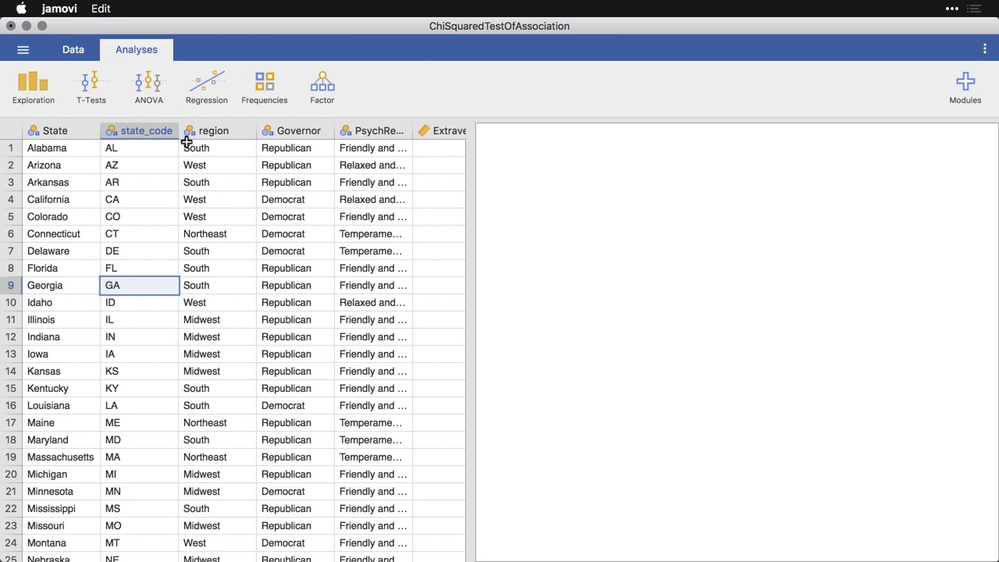
# Step: Create a Descriptives analysis with PsychRegions as the variable, split by Governor
pyautogui.click(18, 88)
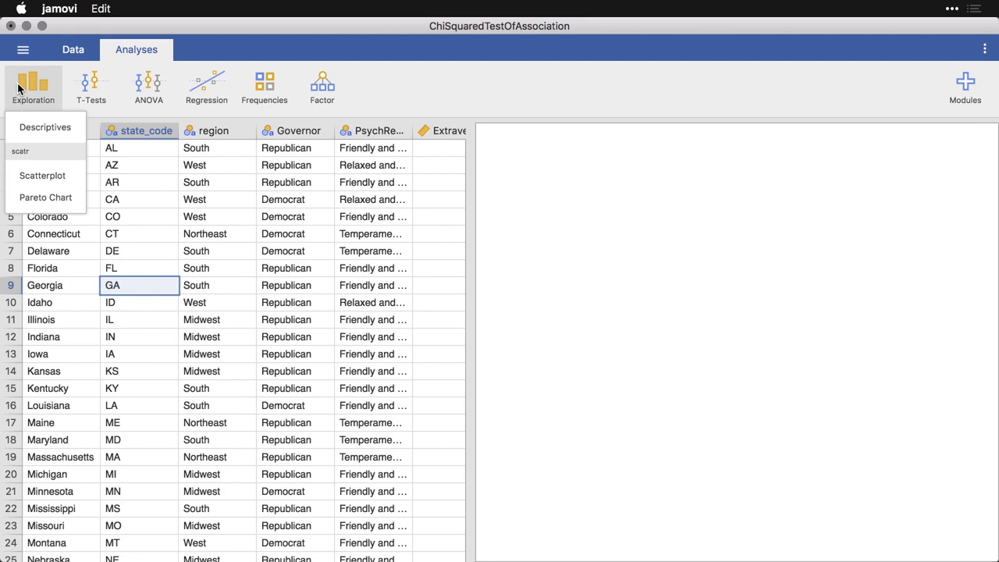
pyautogui.click(54, 133)
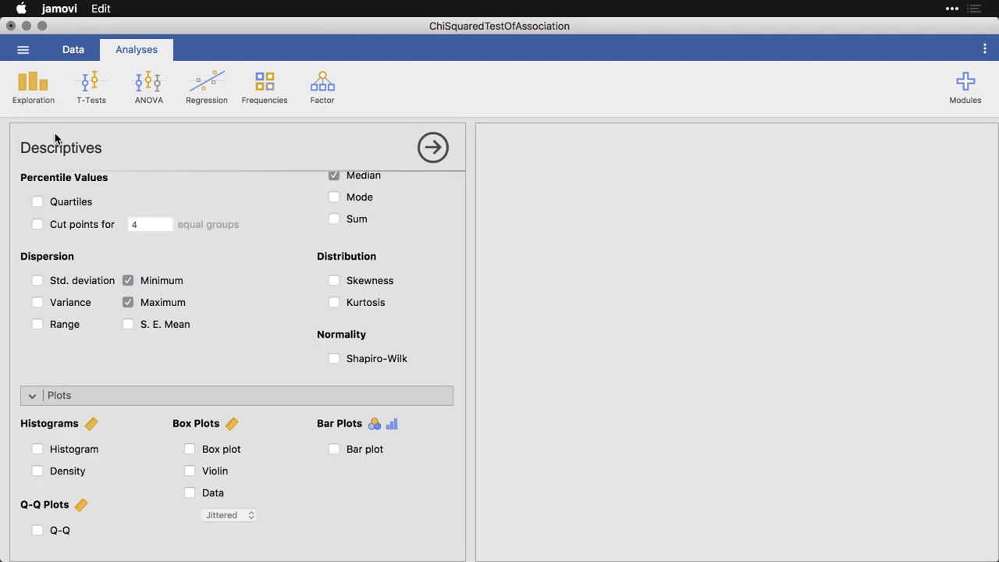
pyautogui.scroll(2, 206, 321)
pyautogui.scroll(5, 205, 316)
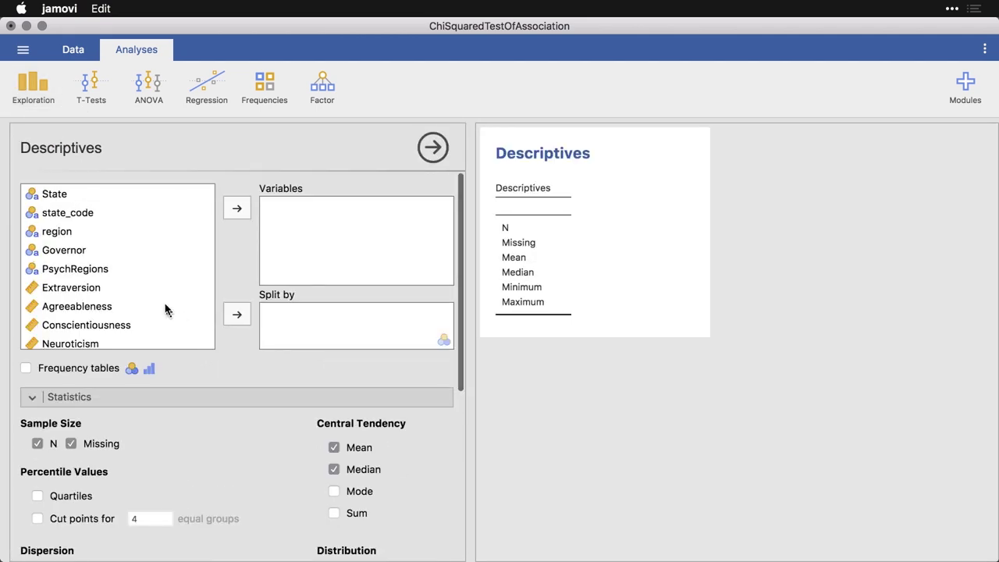
pyautogui.click(92, 268)
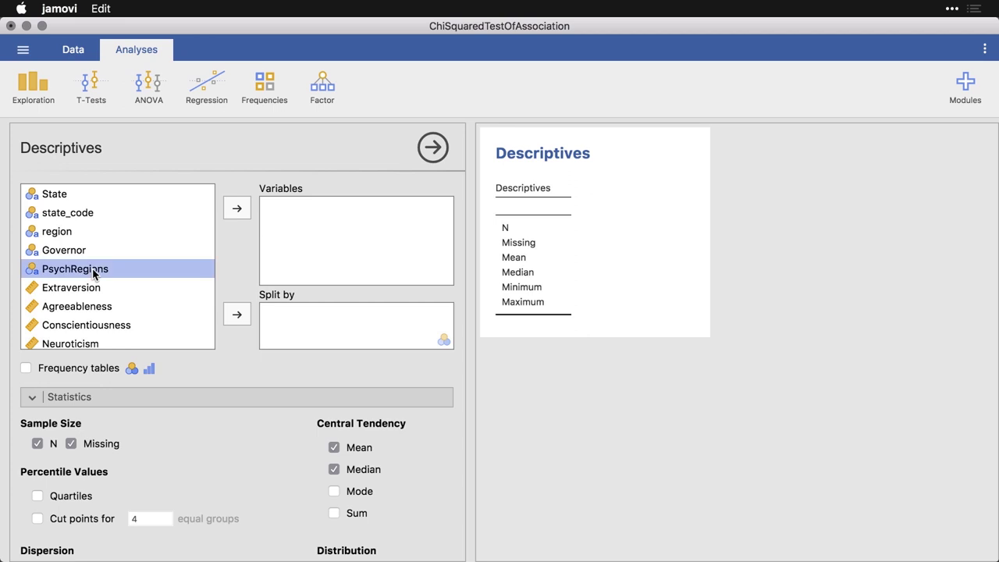
pyautogui.click(238, 217)
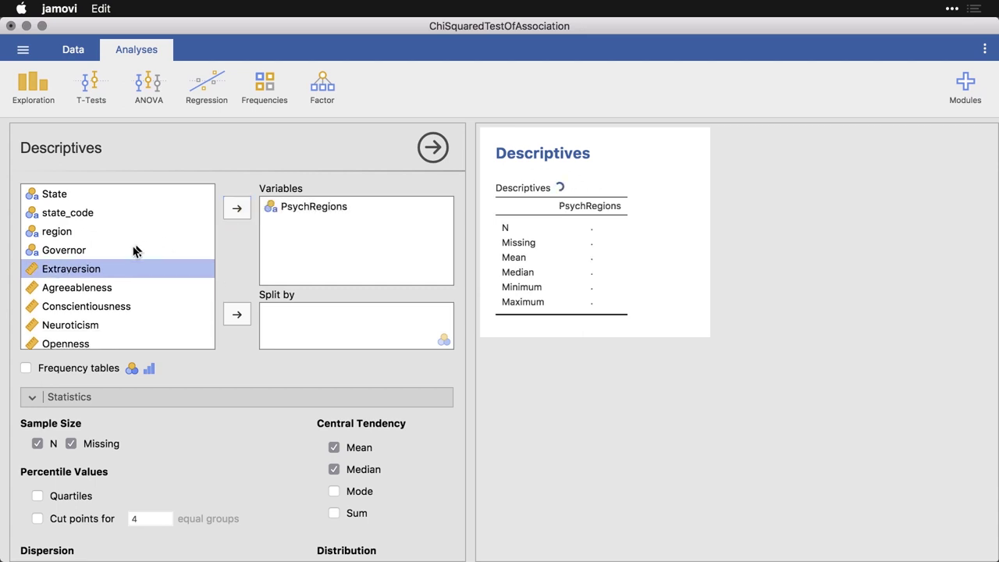
pyautogui.click(82, 254)
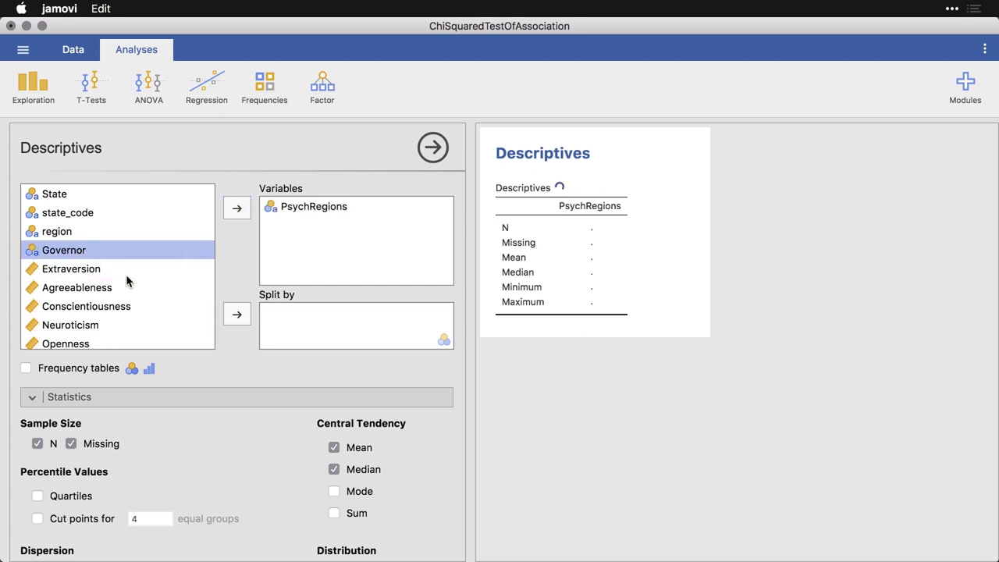
pyautogui.click(238, 319)
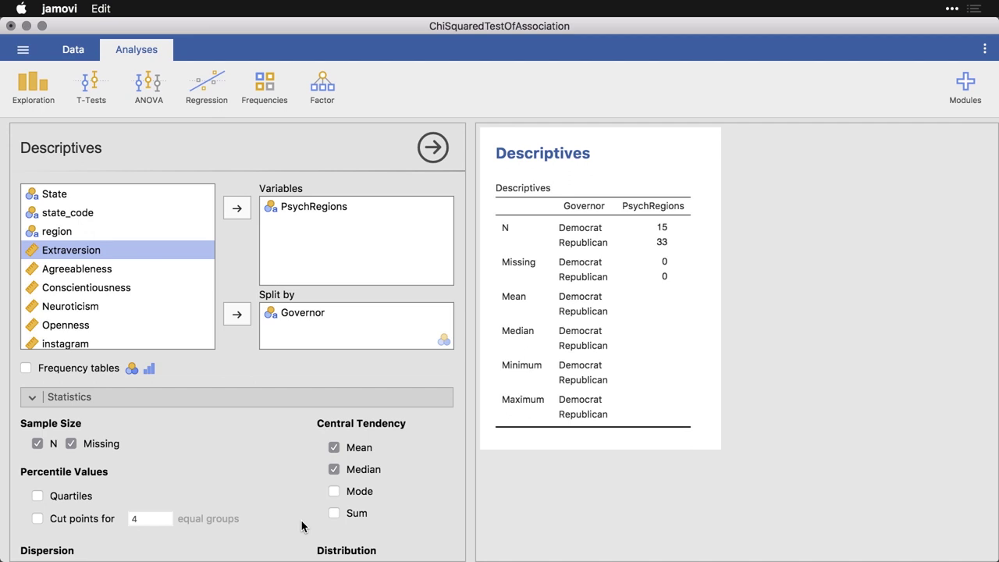
# Step: Untick Mean, Median, Minimum and Maximum so only N and Missing remain
pyautogui.click(334, 447)
pyautogui.click(334, 469)
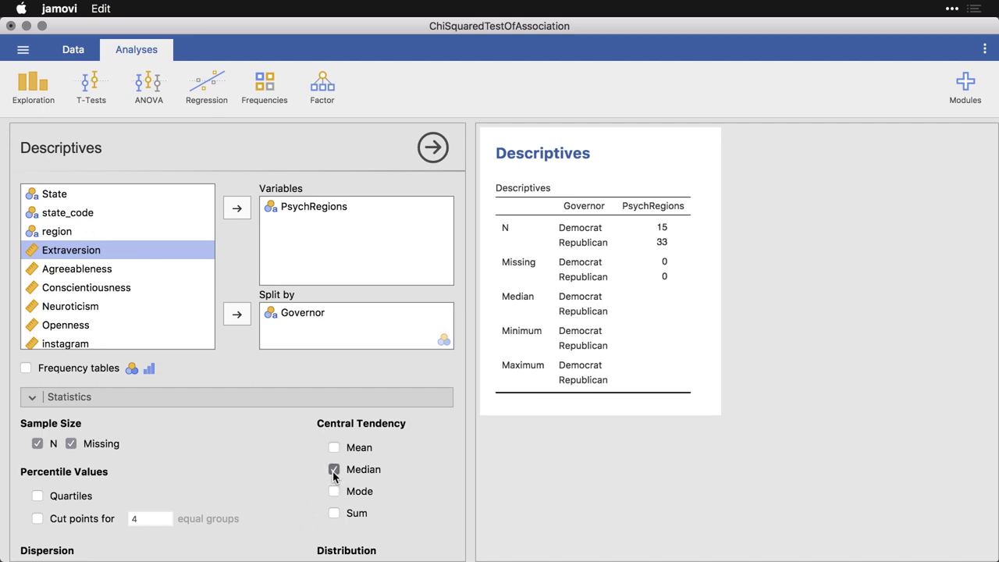
pyautogui.scroll(-4, 259, 472)
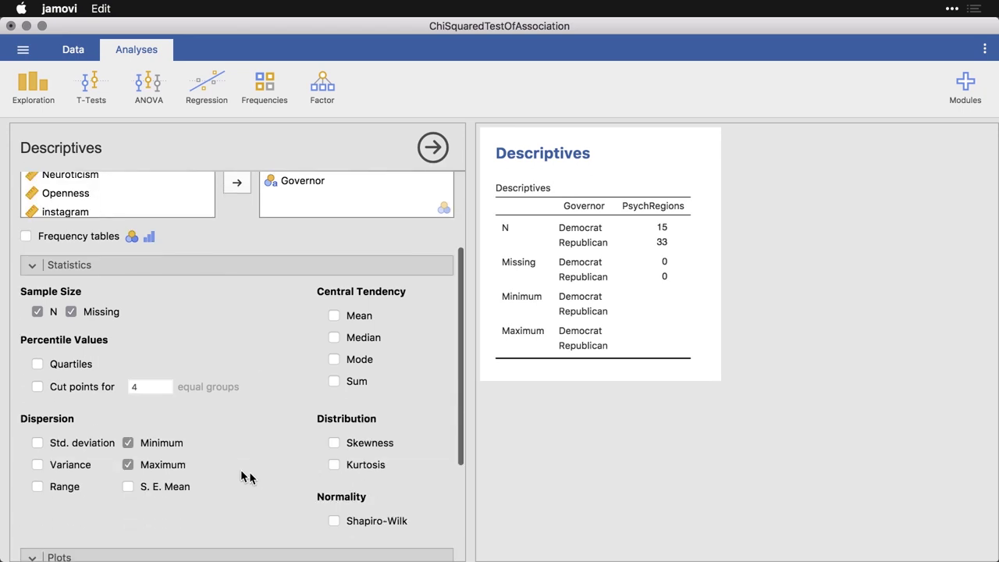
pyautogui.click(133, 442)
pyautogui.click(129, 465)
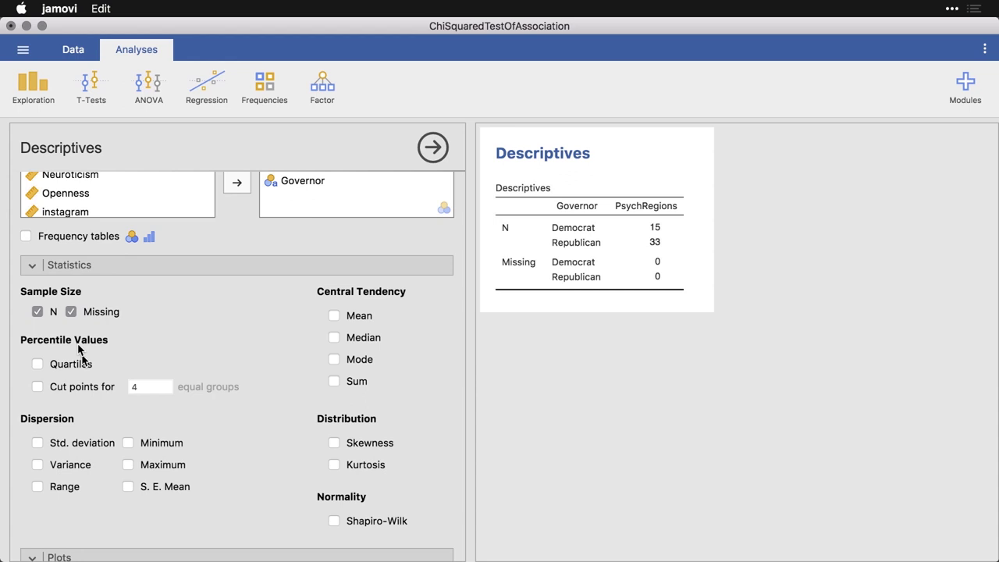
# Step: Collapse Statistics, then enable a PsychRegions frequency table and a bar plot of counts
pyautogui.click(32, 267)
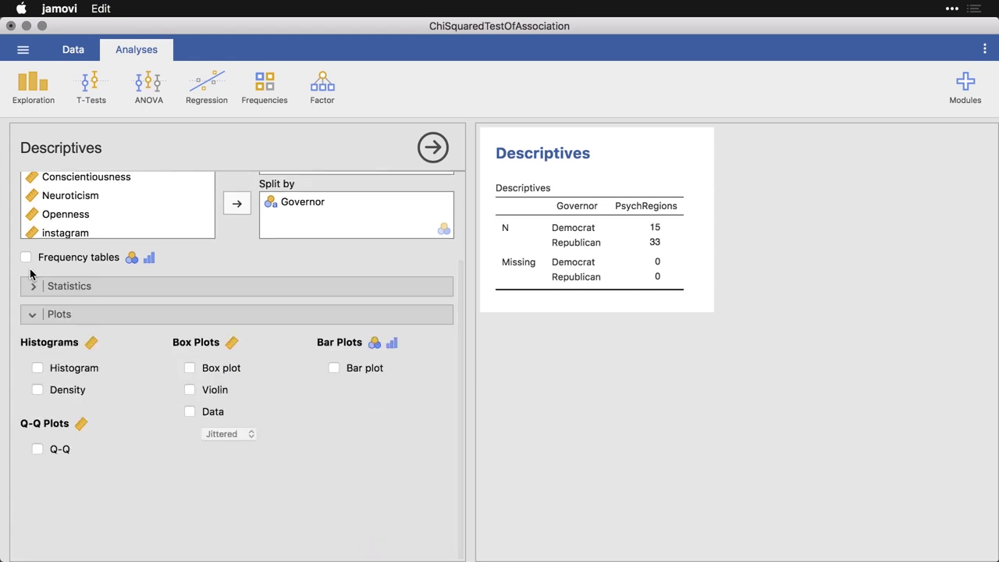
pyautogui.click(26, 257)
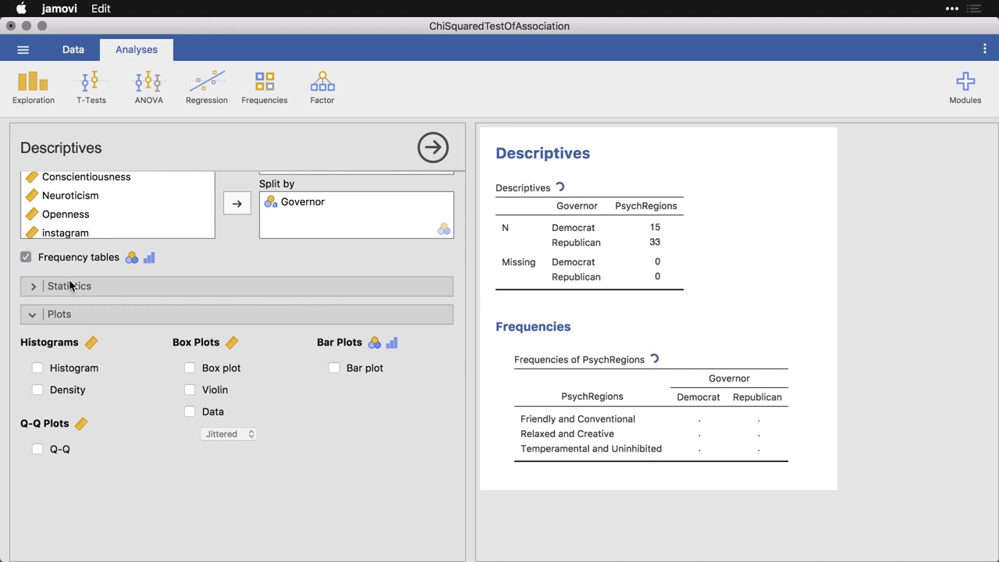
pyautogui.click(336, 368)
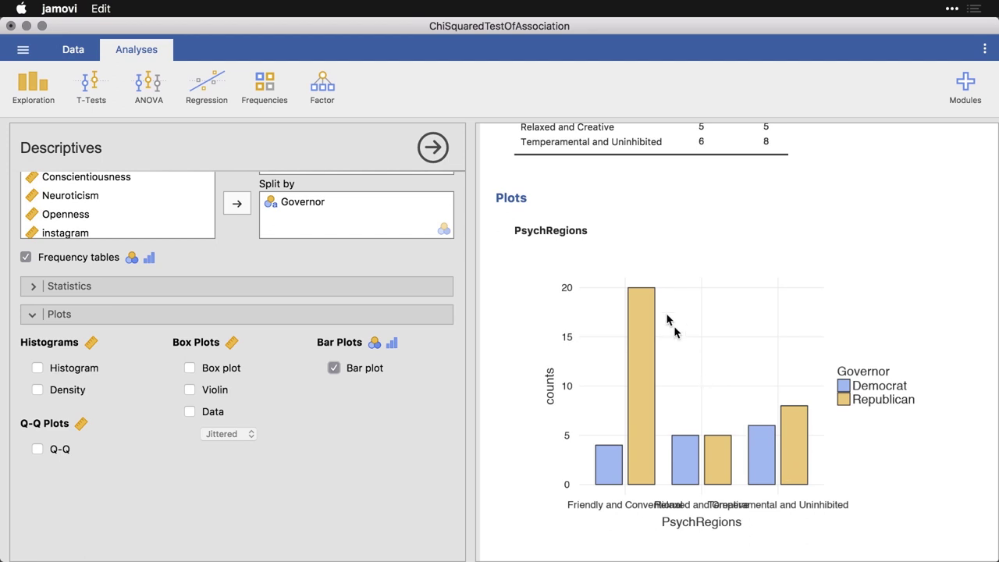
# Step: Close the Descriptives options and start a Frequencies > Contingency Tables > Independent Samples analysis
pyautogui.click(433, 147)
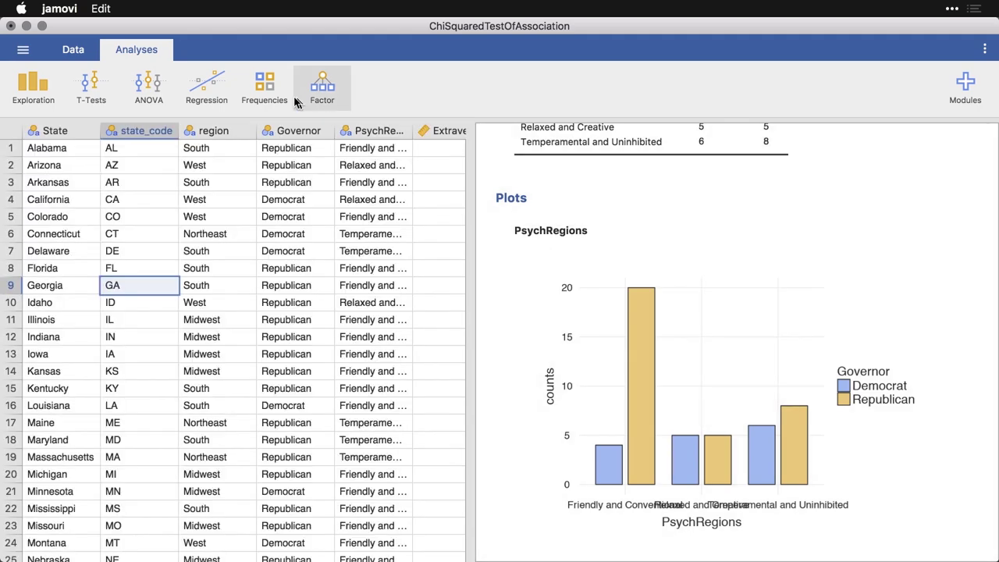
pyautogui.click(281, 89)
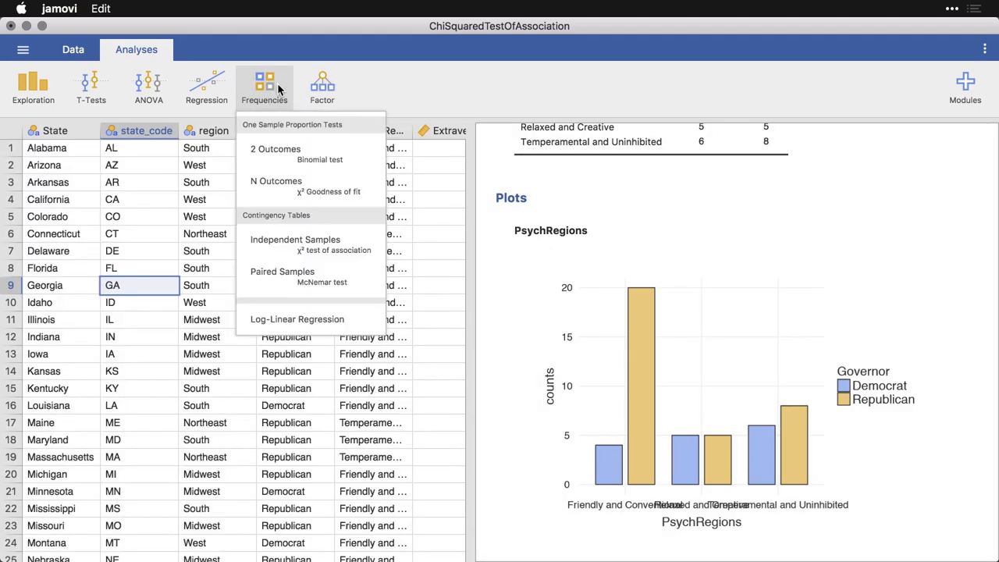
pyautogui.click(373, 250)
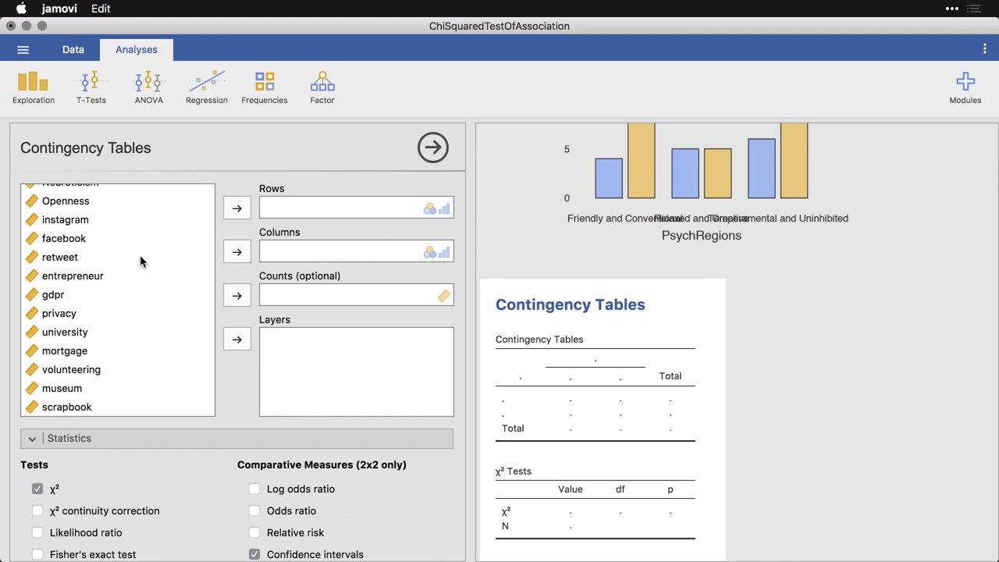
pyautogui.scroll(5, 139, 260)
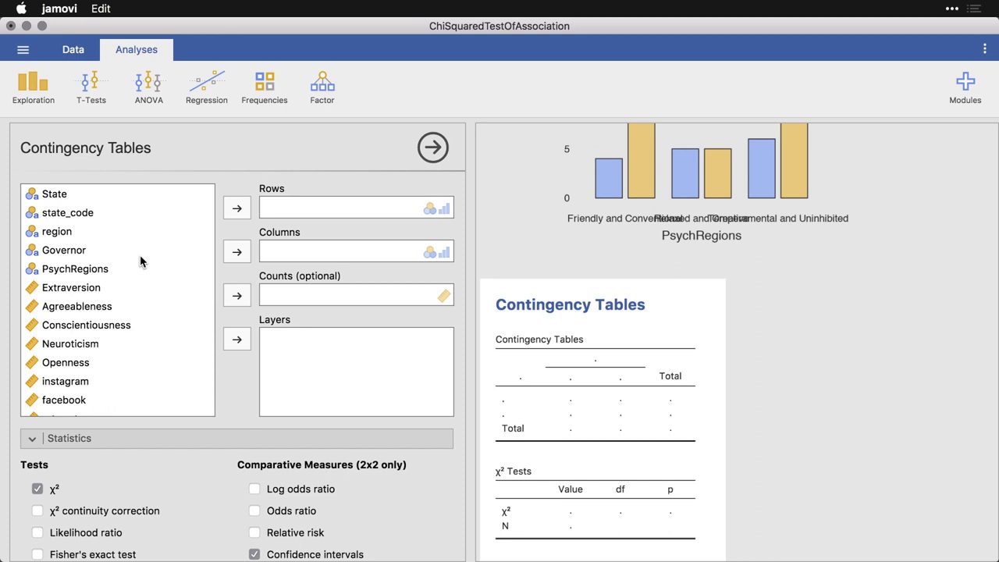
# Step: Put PsychRegions in Rows and Governor in Columns, yielding χ² 4.89, df 2, p 0.087
pyautogui.click(102, 269)
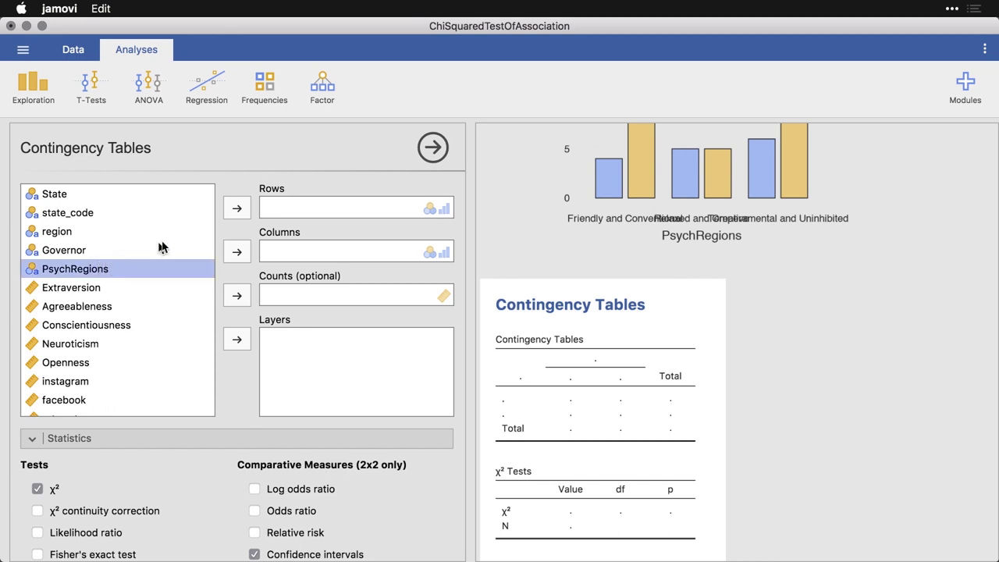
pyautogui.click(236, 212)
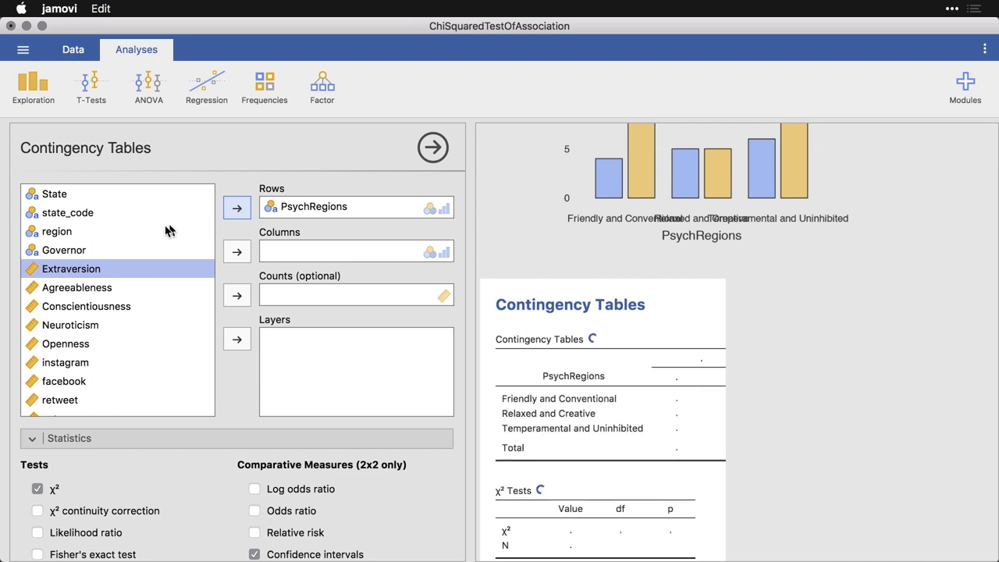
pyautogui.click(92, 255)
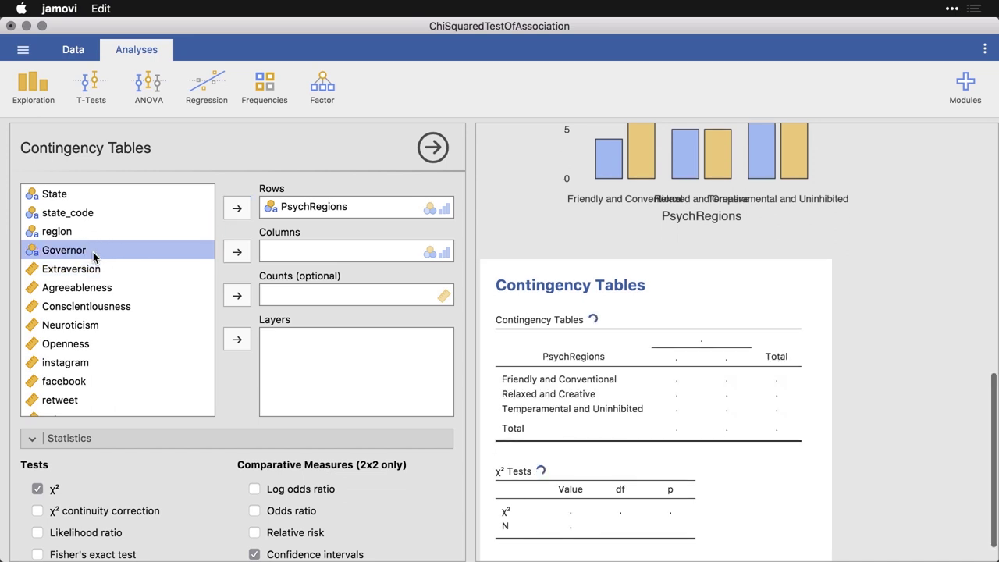
pyautogui.click(237, 256)
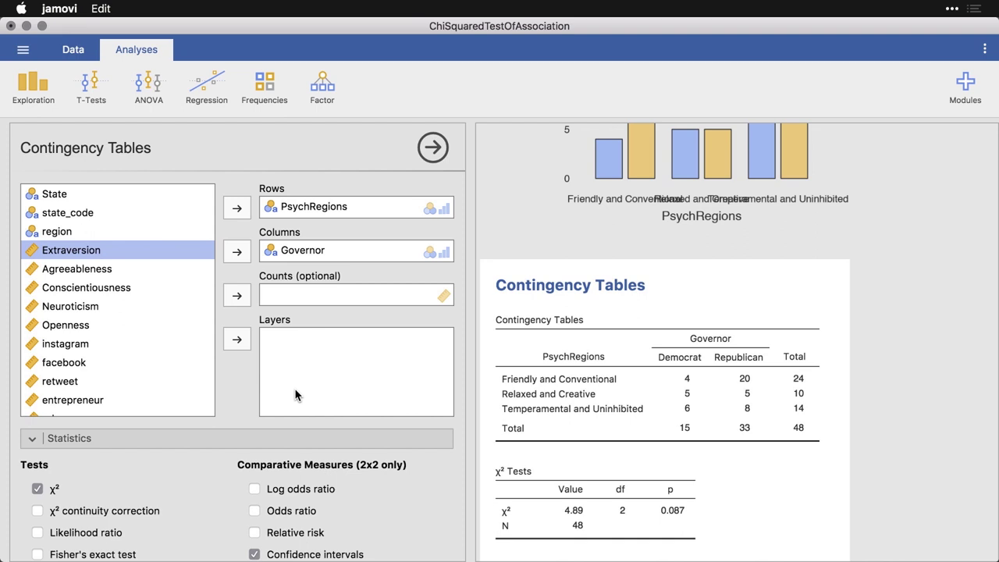
pyautogui.scroll(-1, 295, 394)
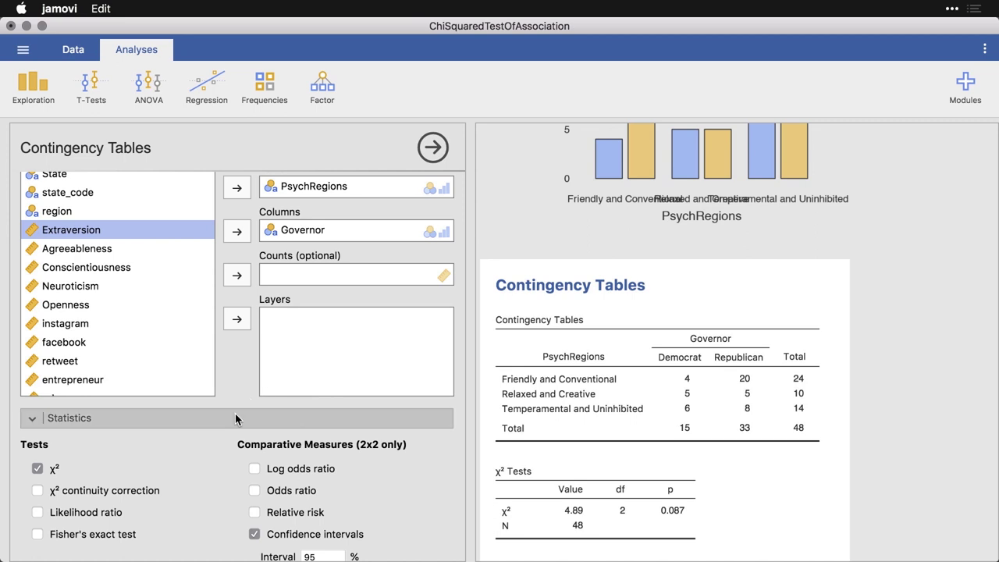
# Step: Enable the Nominal contingency coefficient, which reports 0.304
pyautogui.scroll(-7, 234, 419)
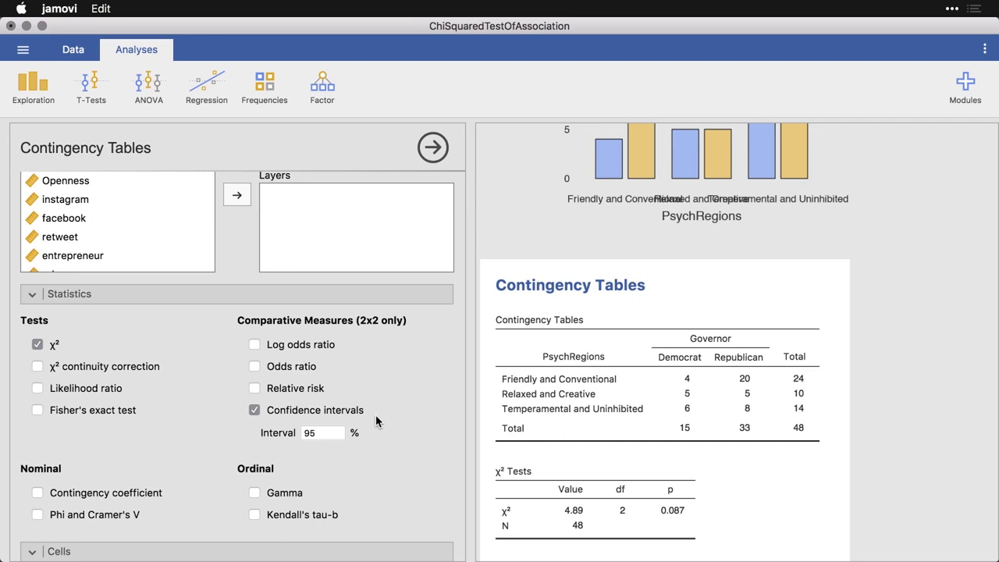
pyautogui.scroll(-3, 377, 358)
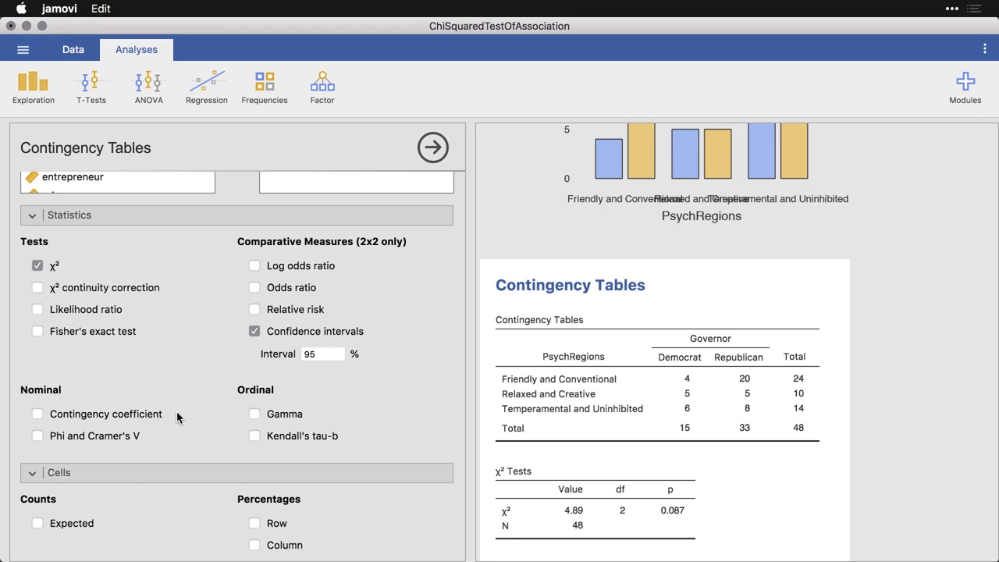
pyautogui.click(36, 414)
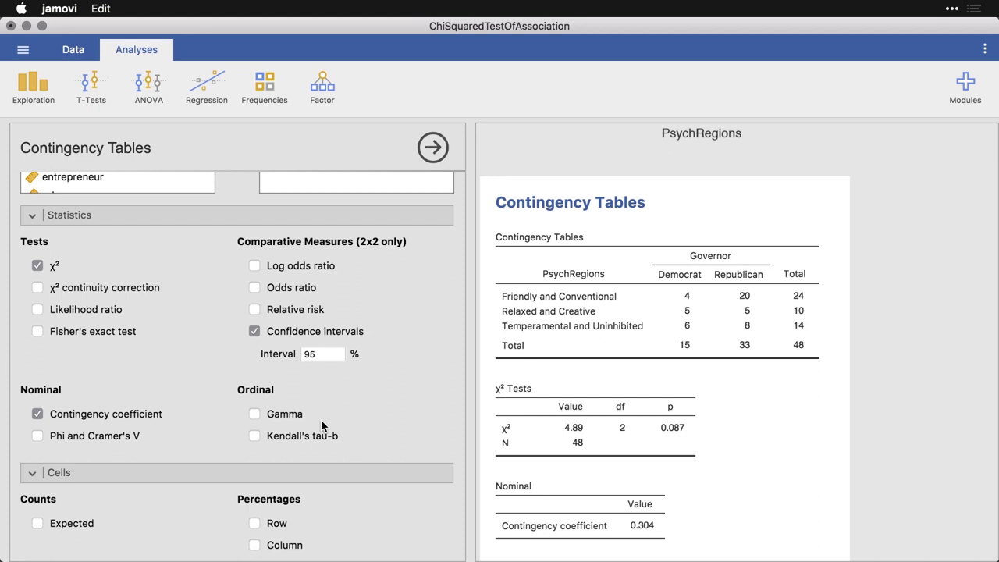
# Step: Turn on Expected counts under Cells > Counts in the contingency table
pyautogui.scroll(-3, 321, 421)
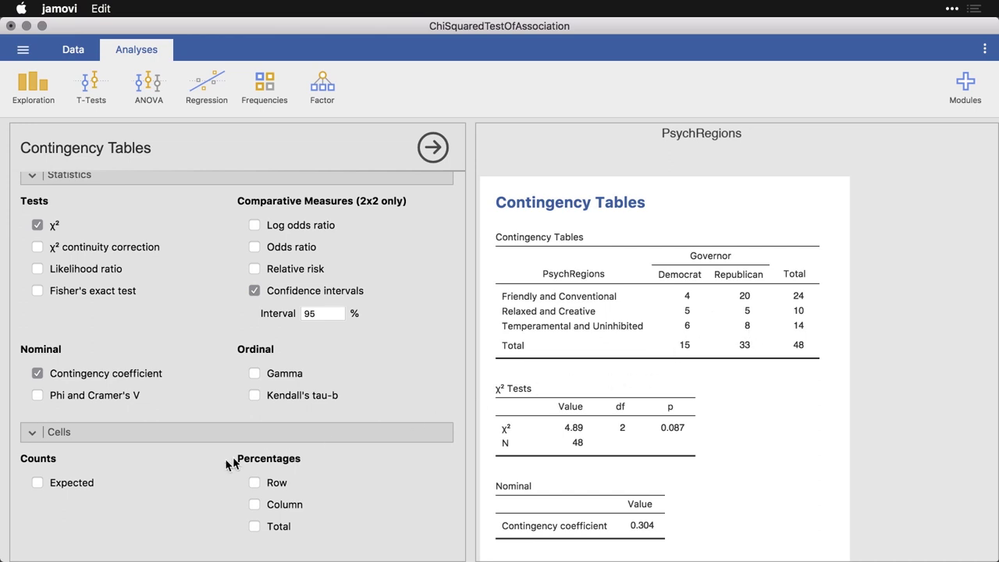
pyautogui.click(40, 482)
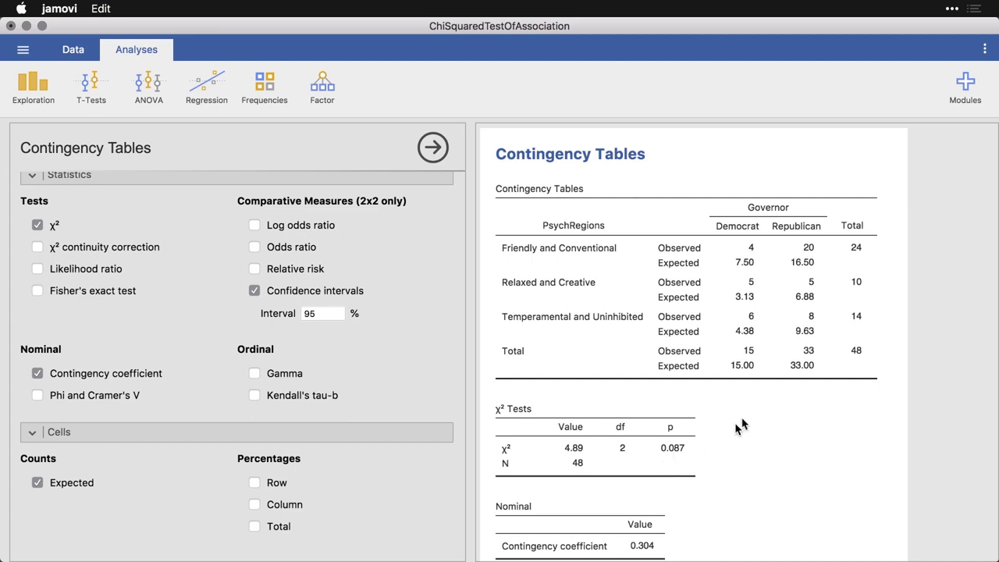
# Step: Close the Contingency Tables options and review the frequency table, bar plot and contingency results
pyautogui.scroll(5, 745, 421)
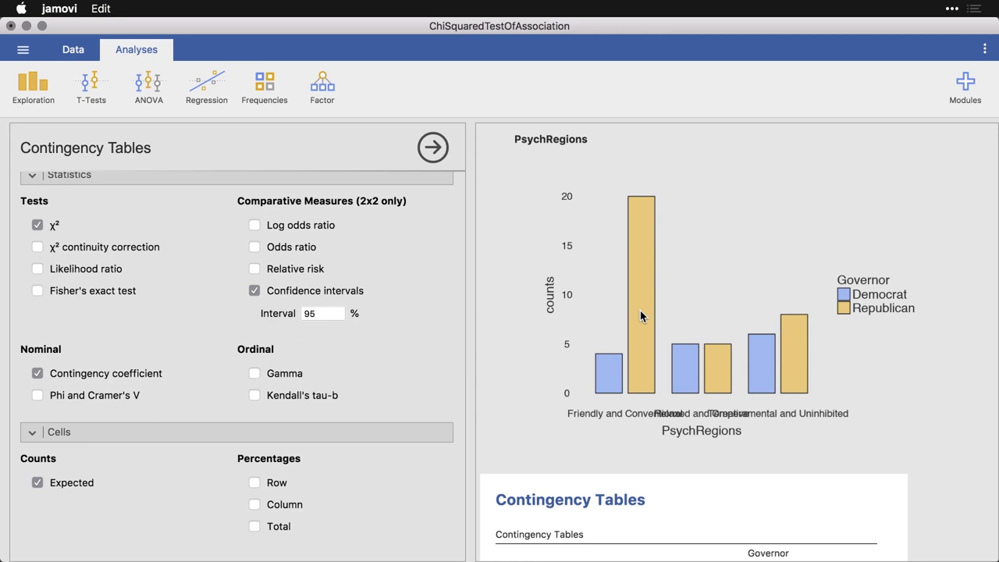
pyautogui.click(433, 147)
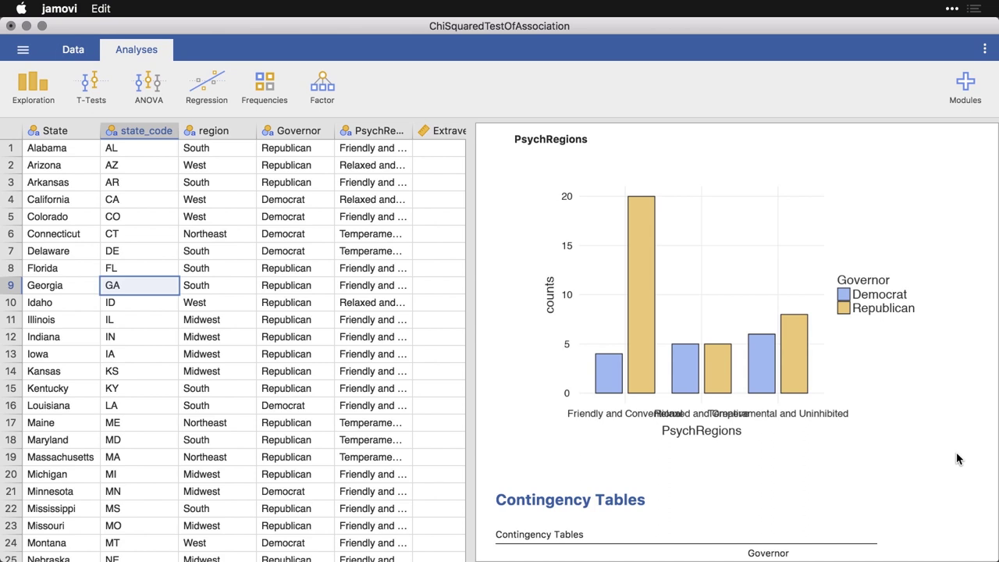
pyautogui.scroll(-8, 957, 458)
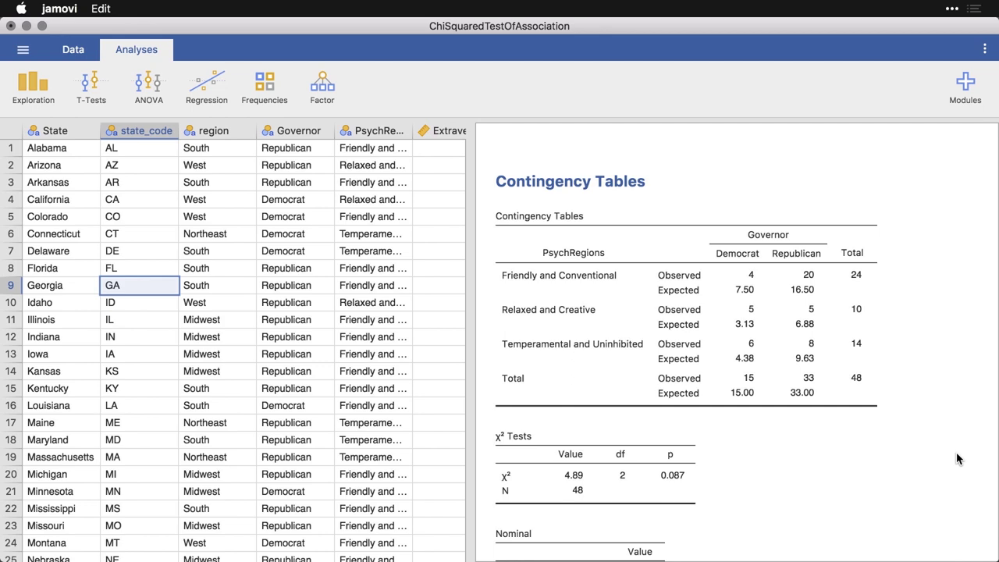
pyautogui.scroll(8, 957, 456)
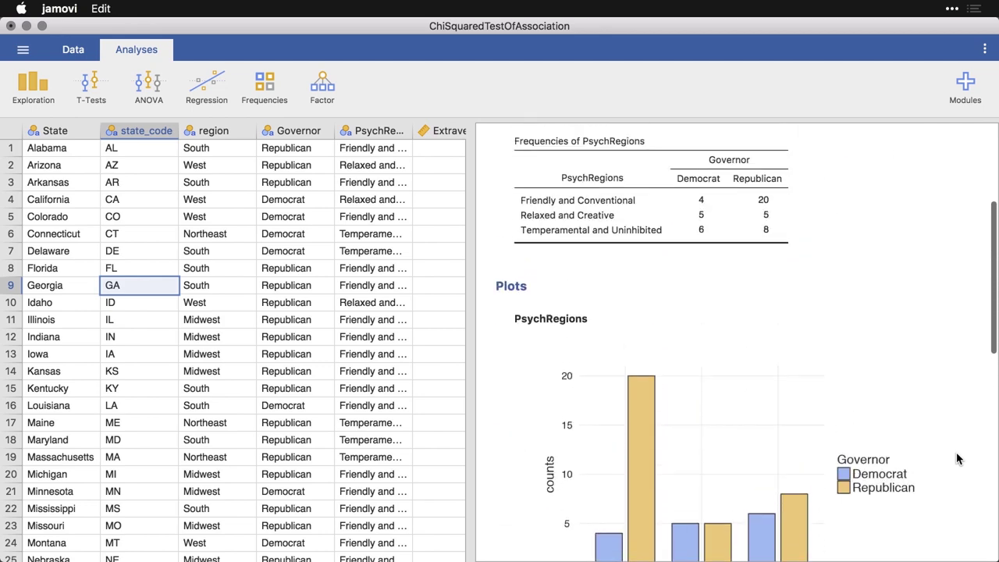